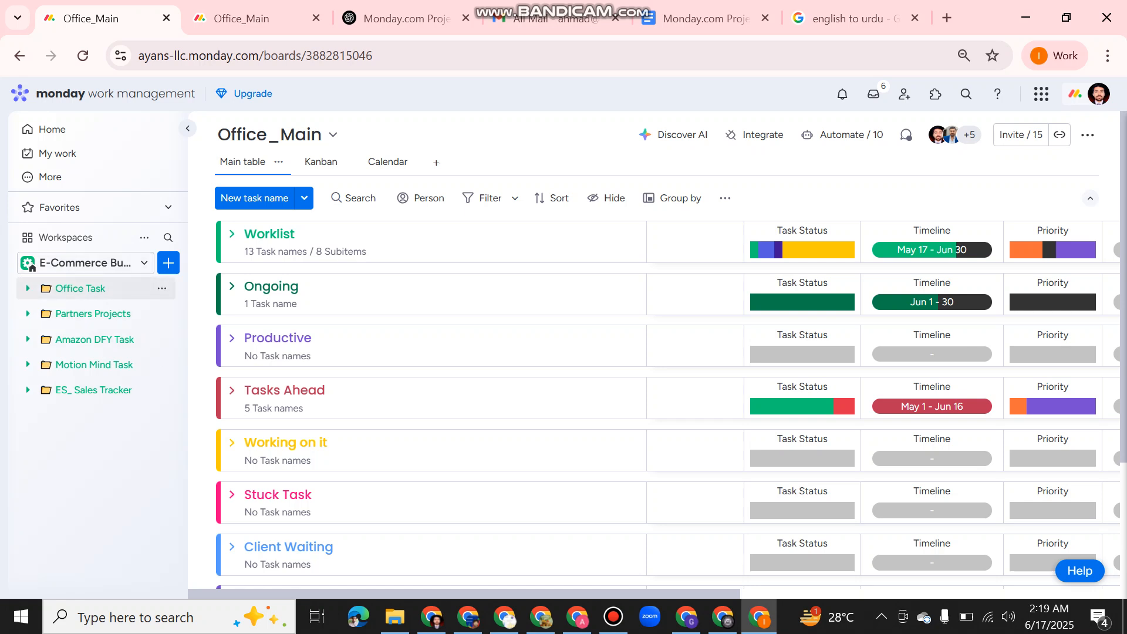
# Expand the Office Task folder and look through the task groups of the Office_Main board.
pyautogui.click(80, 288)
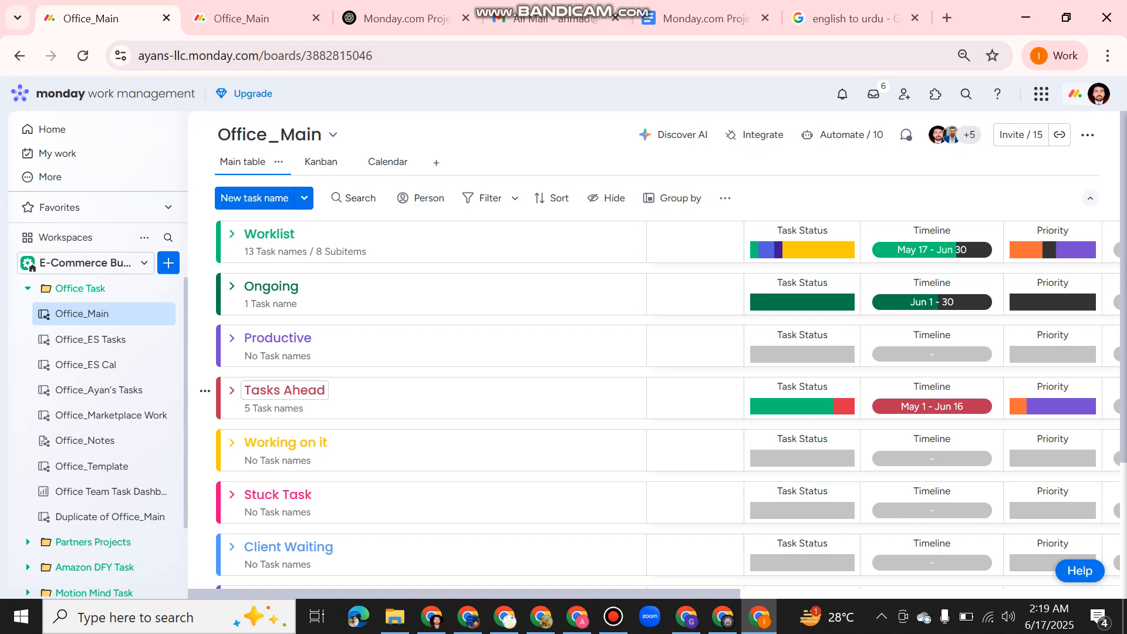
pyautogui.scroll(-1, 662, 350)
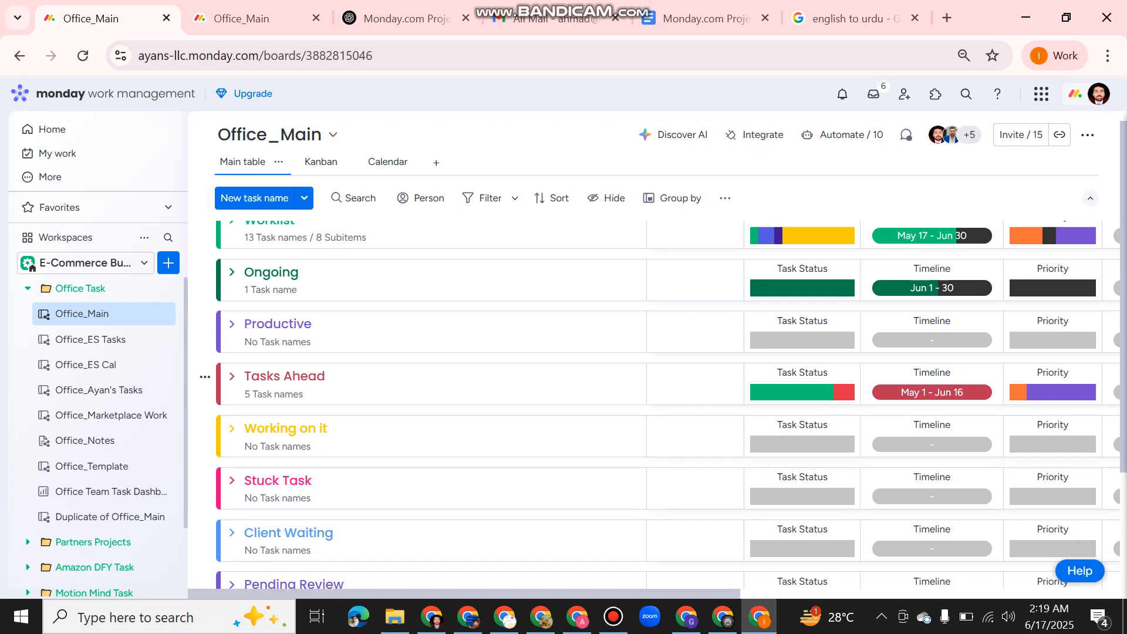
pyautogui.scroll(-2, 663, 356)
pyautogui.scroll(-4, 287, 399)
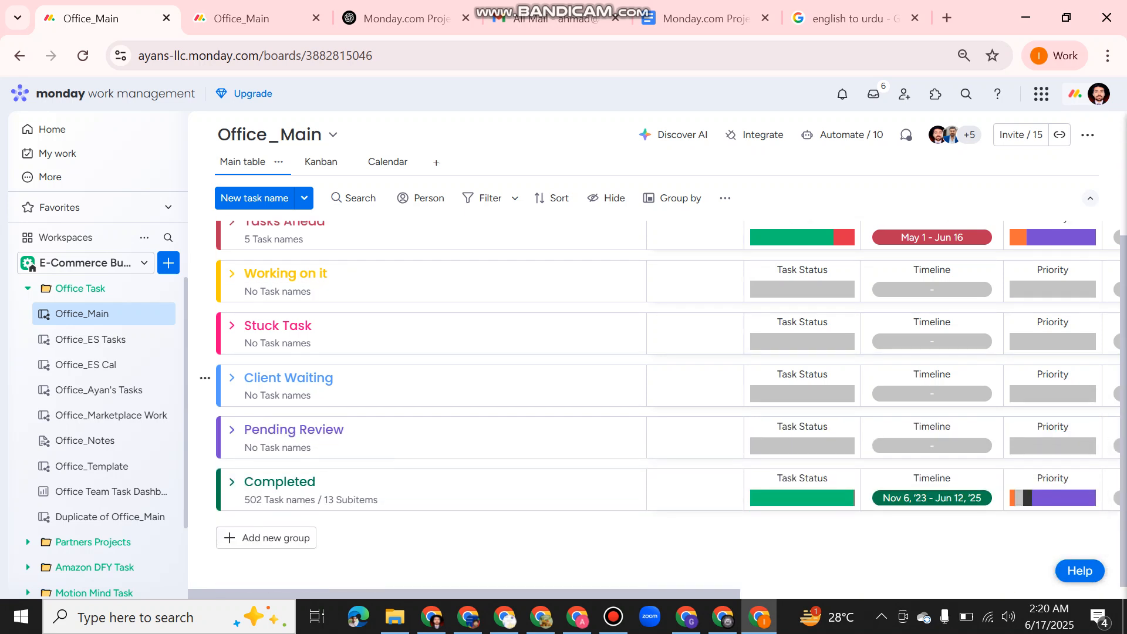
pyautogui.scroll(5, 288, 400)
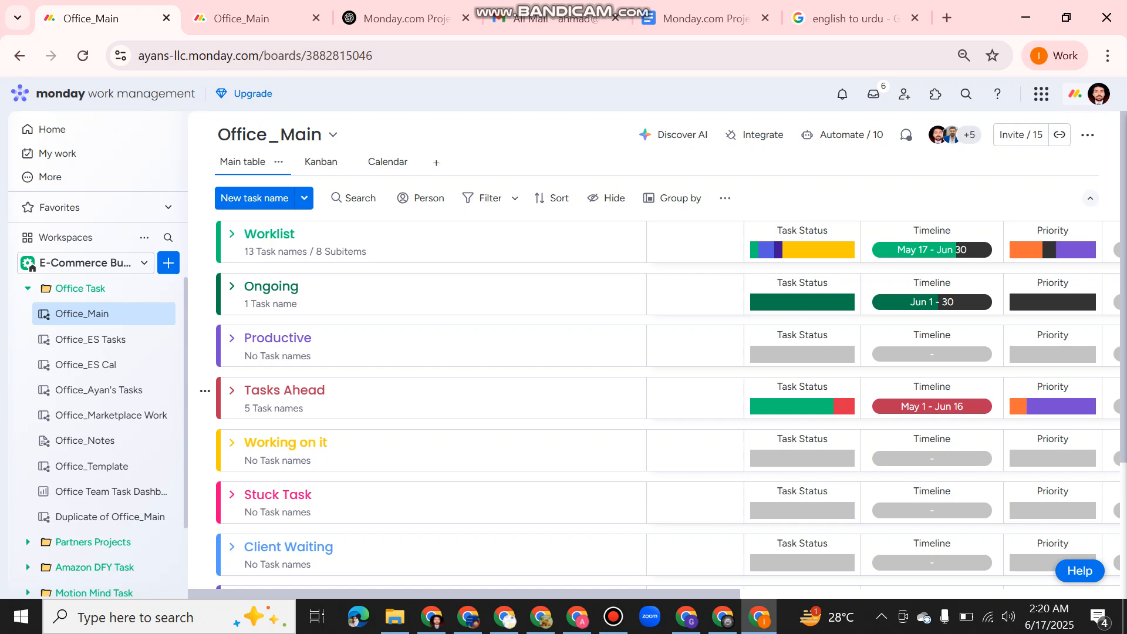
# Expand the Worklist group and examine its columns from Assign Task through Notes section.
pyautogui.click(232, 233)
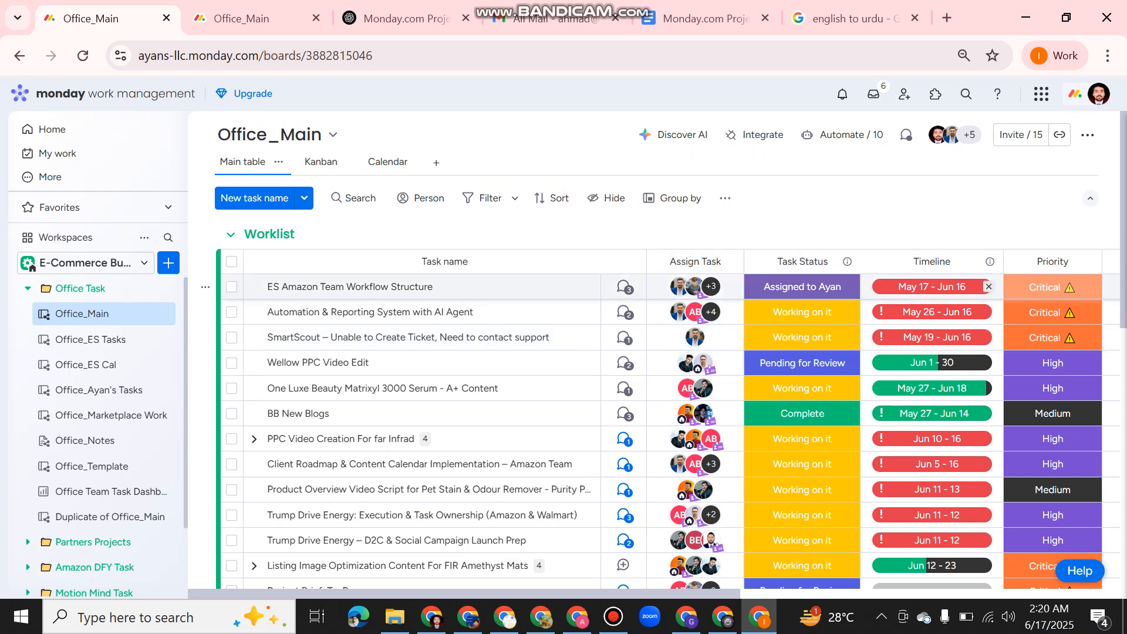
pyautogui.hscroll(5, 939, 286)
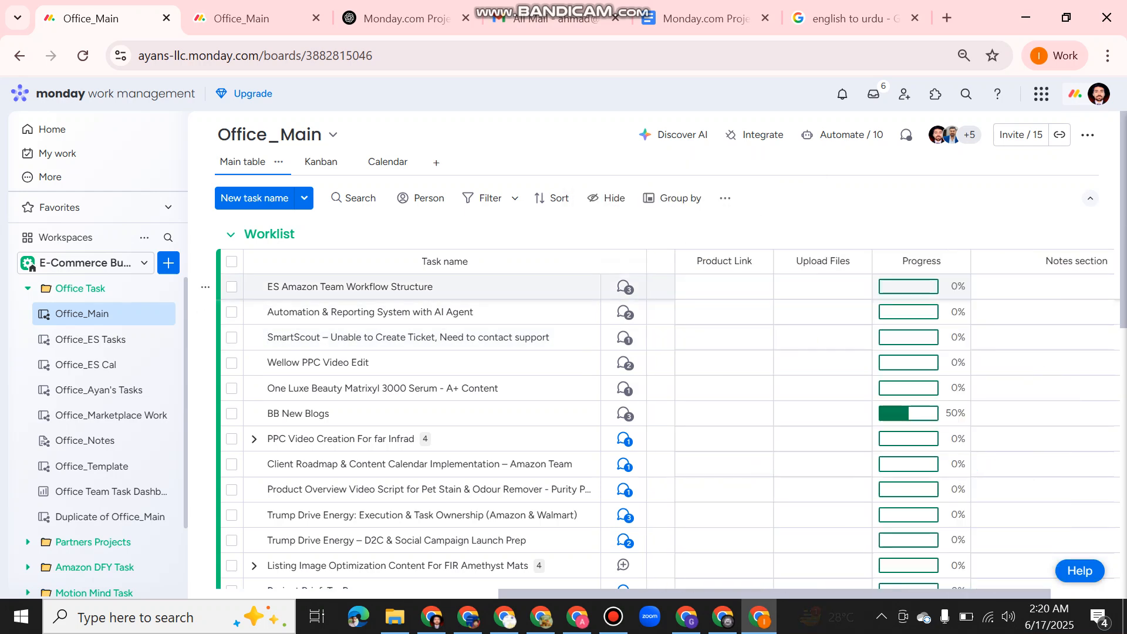
pyautogui.hscroll(-5, 880, 411)
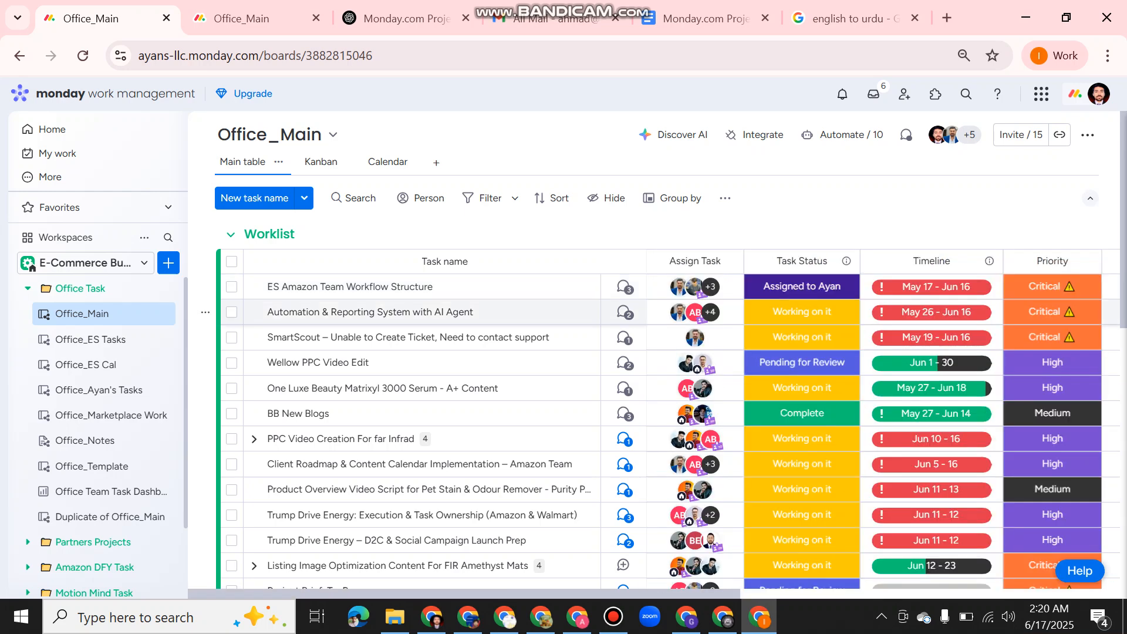
pyautogui.hscroll(2, 998, 293)
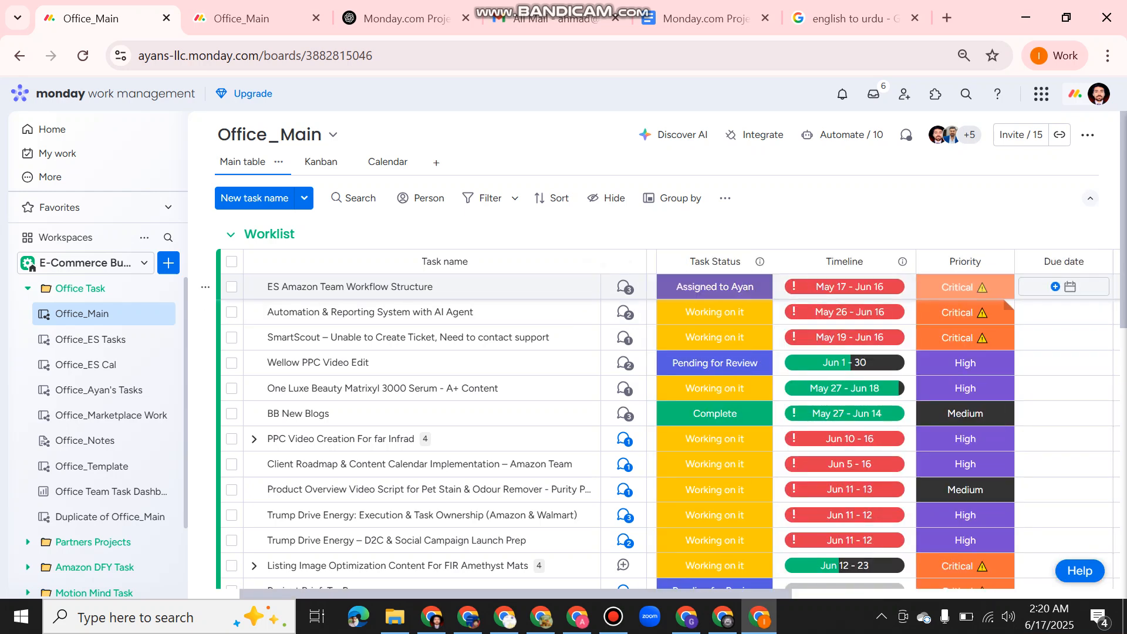
pyautogui.hscroll(2, 1063, 287)
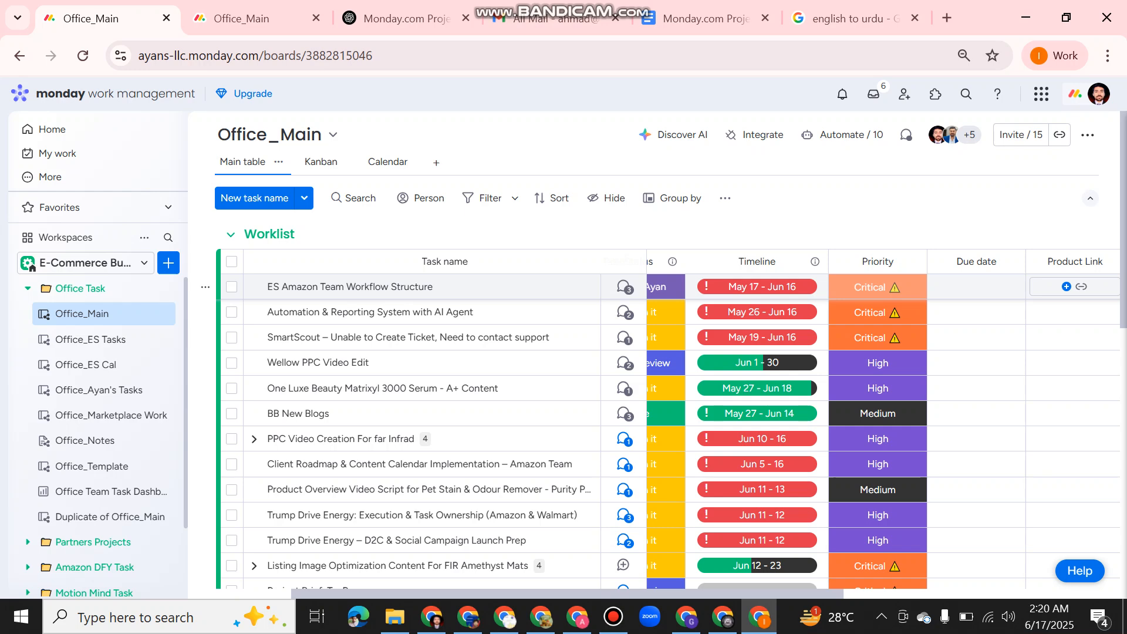
pyautogui.hscroll(4, 1063, 287)
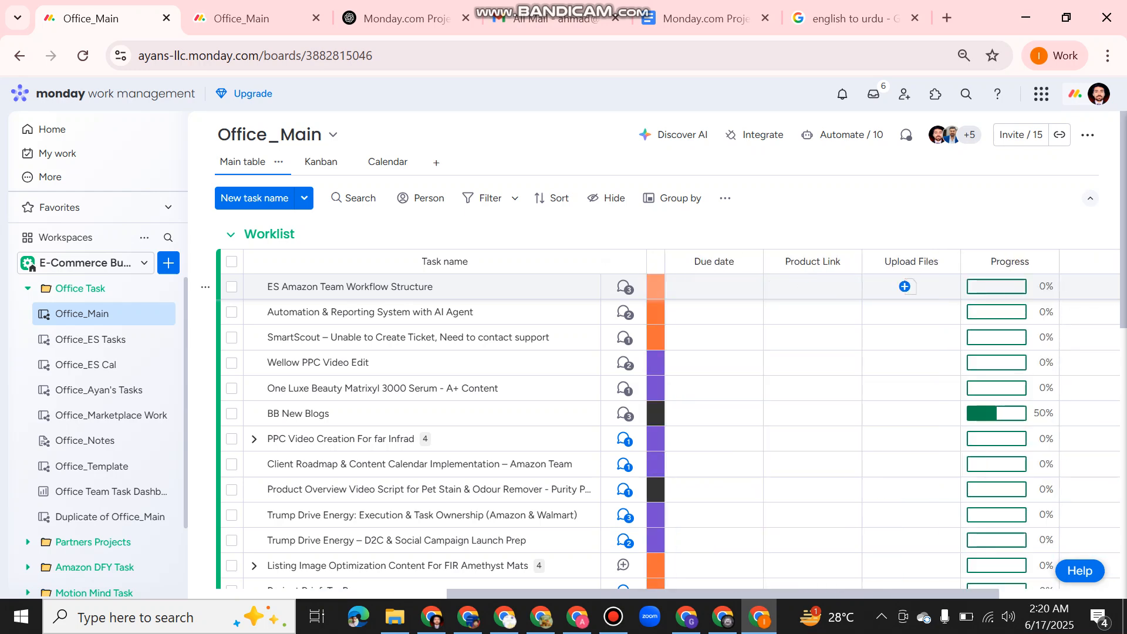
pyautogui.hscroll(3, 1063, 287)
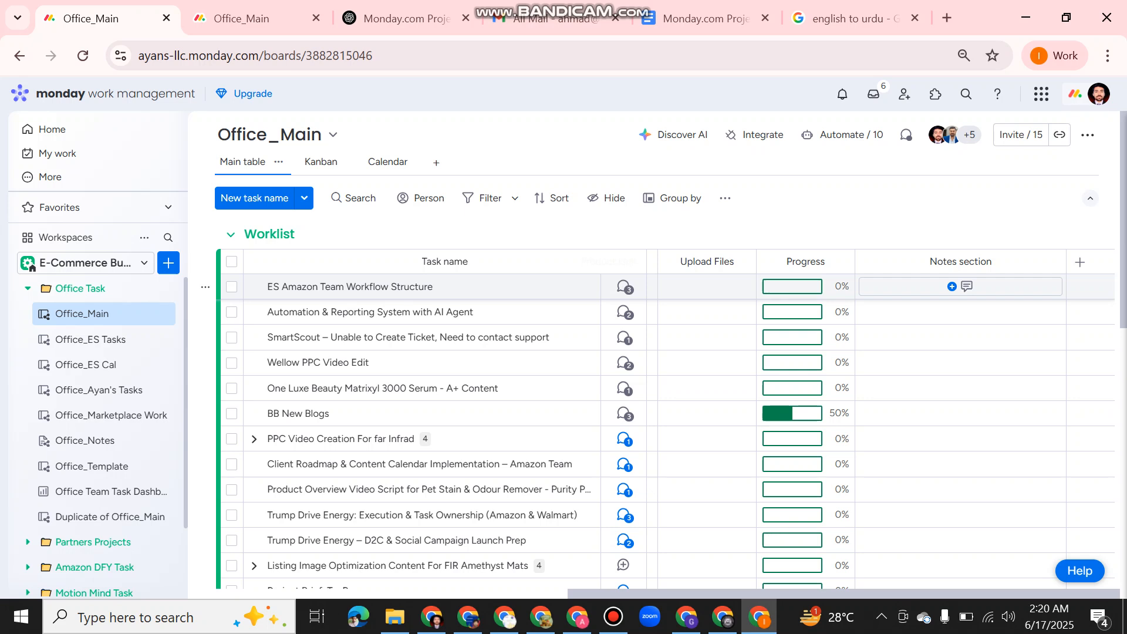
pyautogui.click(960, 286)
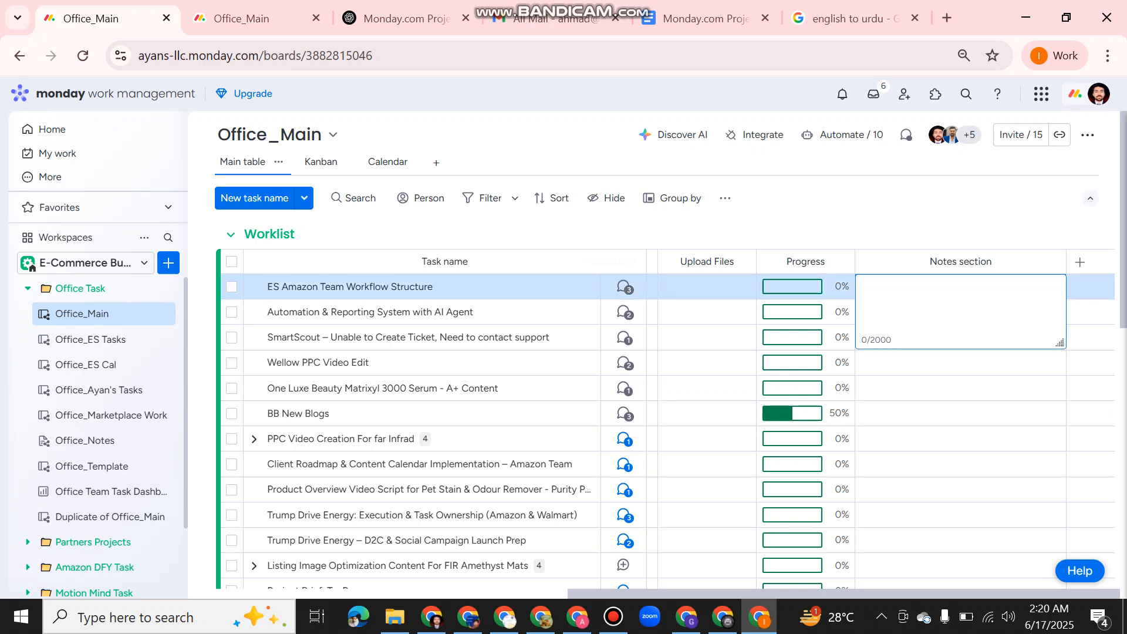
pyautogui.press('Escape')
pyautogui.hscroll(-10, 787, 312)
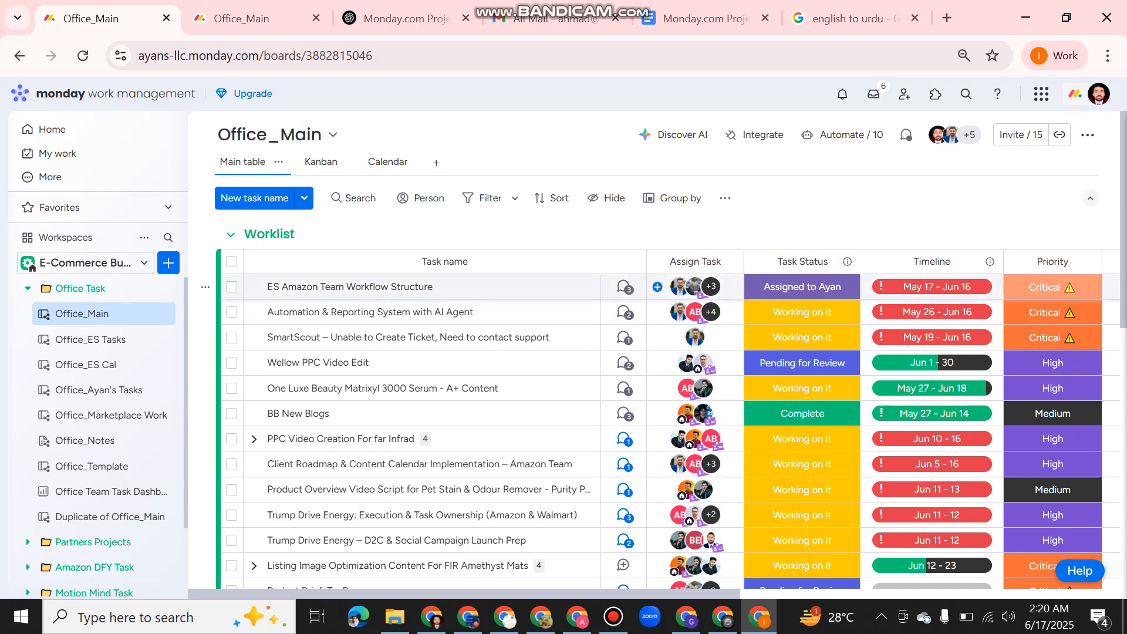
# View the available Task Status labels and Priority labels on Worklist tasks without changing them.
pyautogui.click(802, 312)
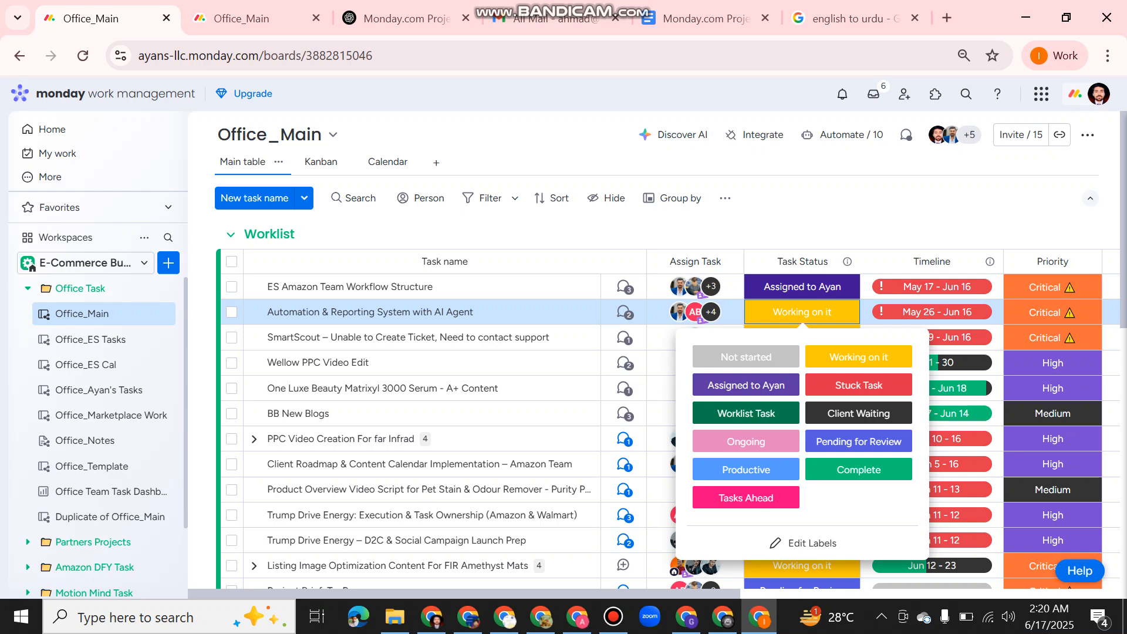
pyautogui.press('Escape')
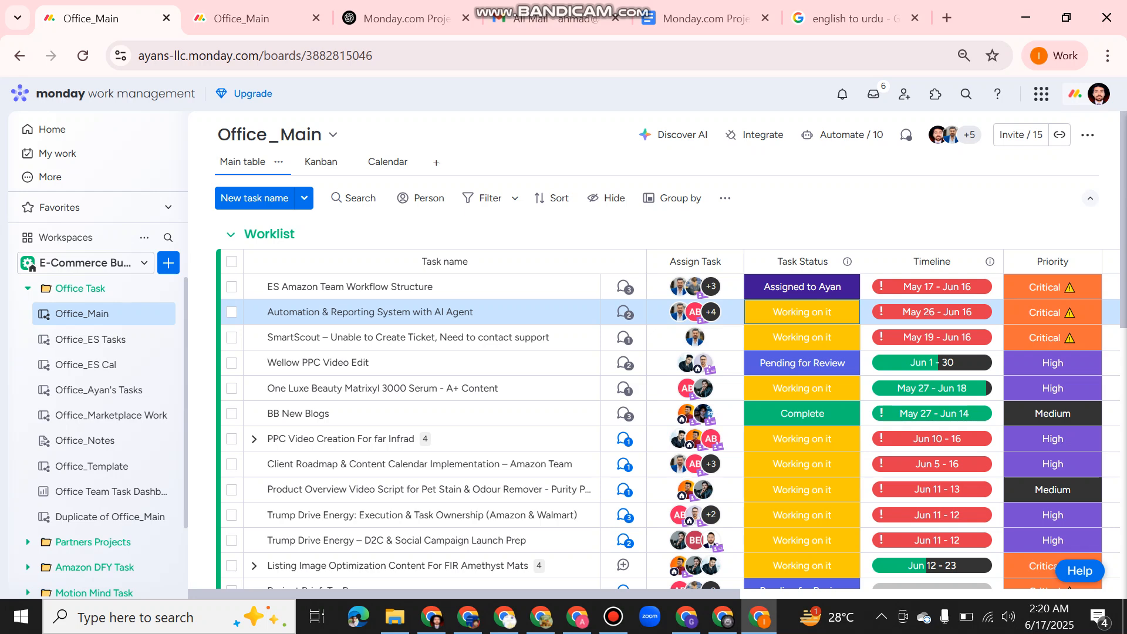
pyautogui.click(1053, 287)
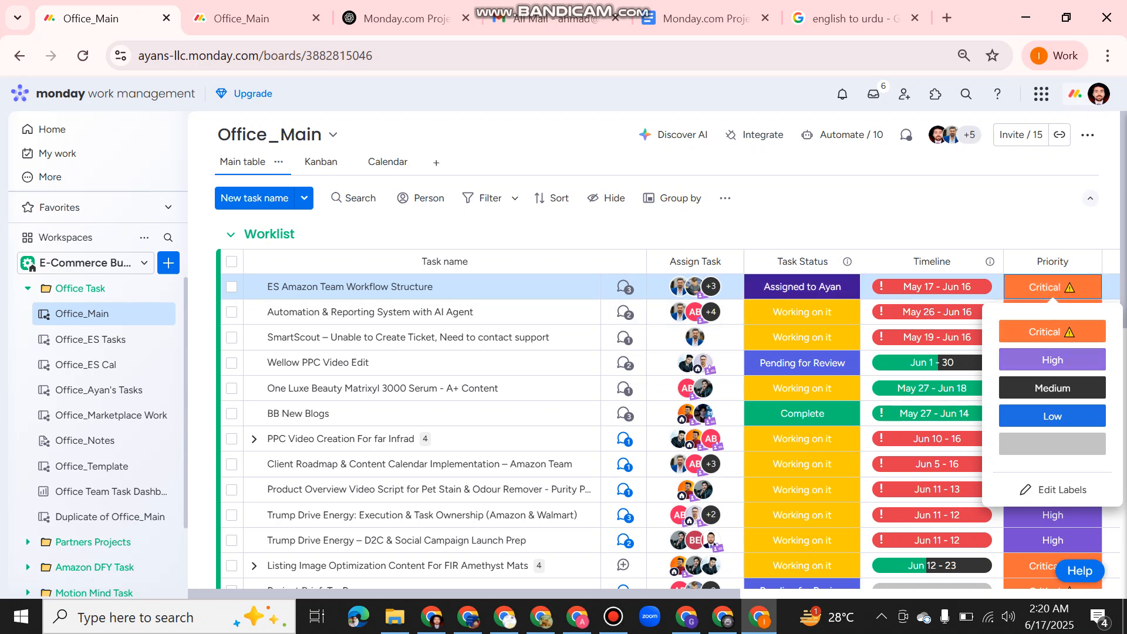
pyautogui.press('Escape')
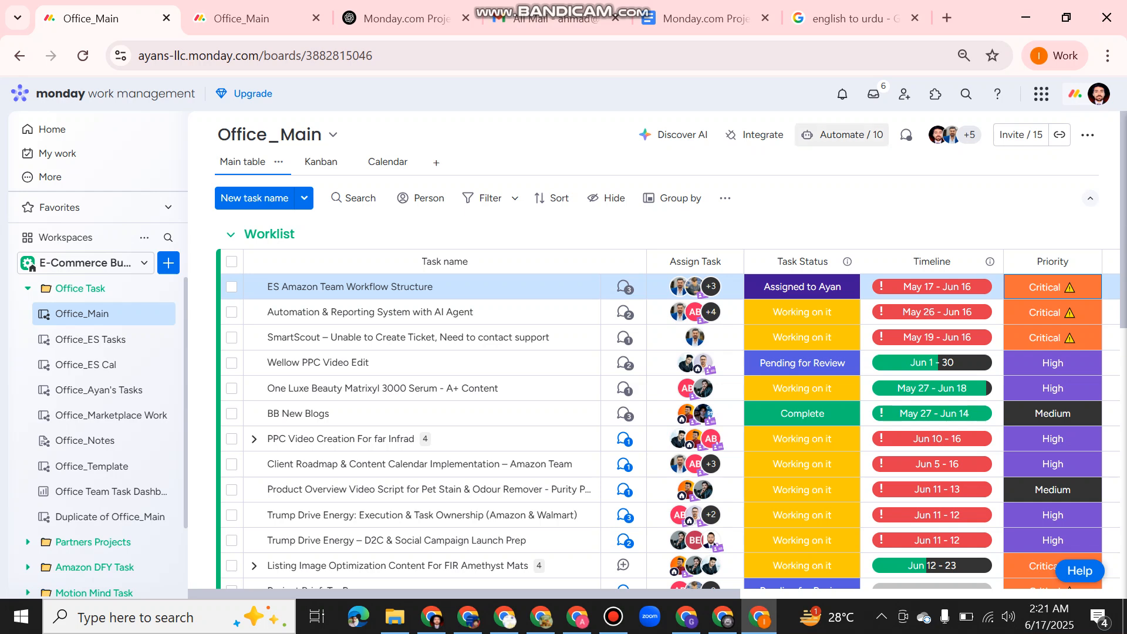
# Review the Office_Main board's existing automations, and close the automation list.
pyautogui.click(842, 135)
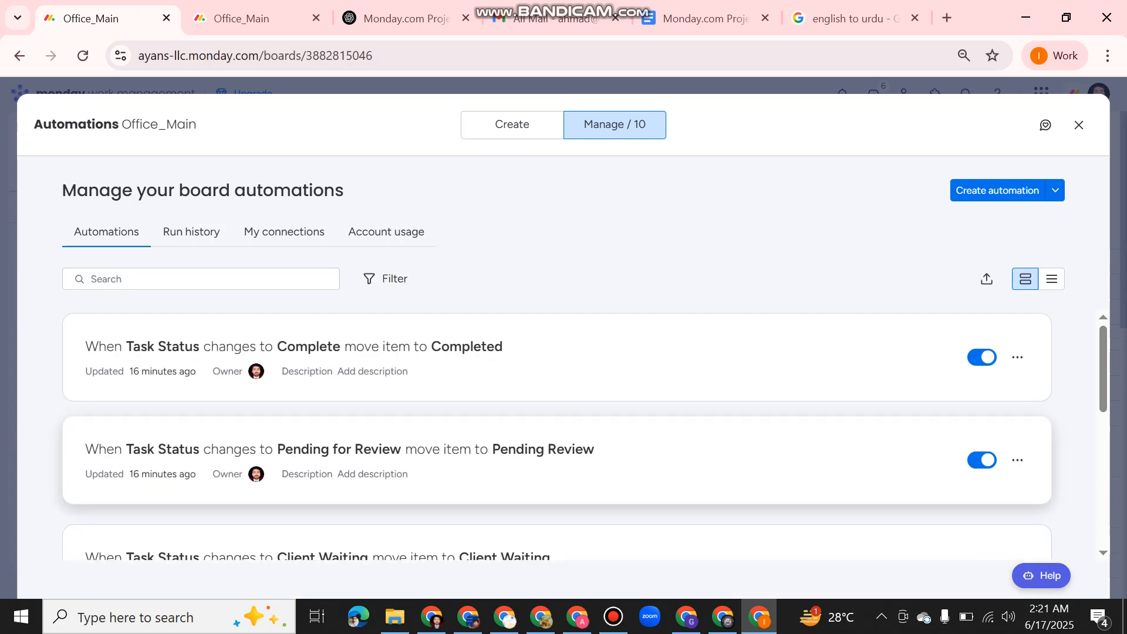
pyautogui.scroll(-10, 556, 434)
pyautogui.scroll(8, 555, 435)
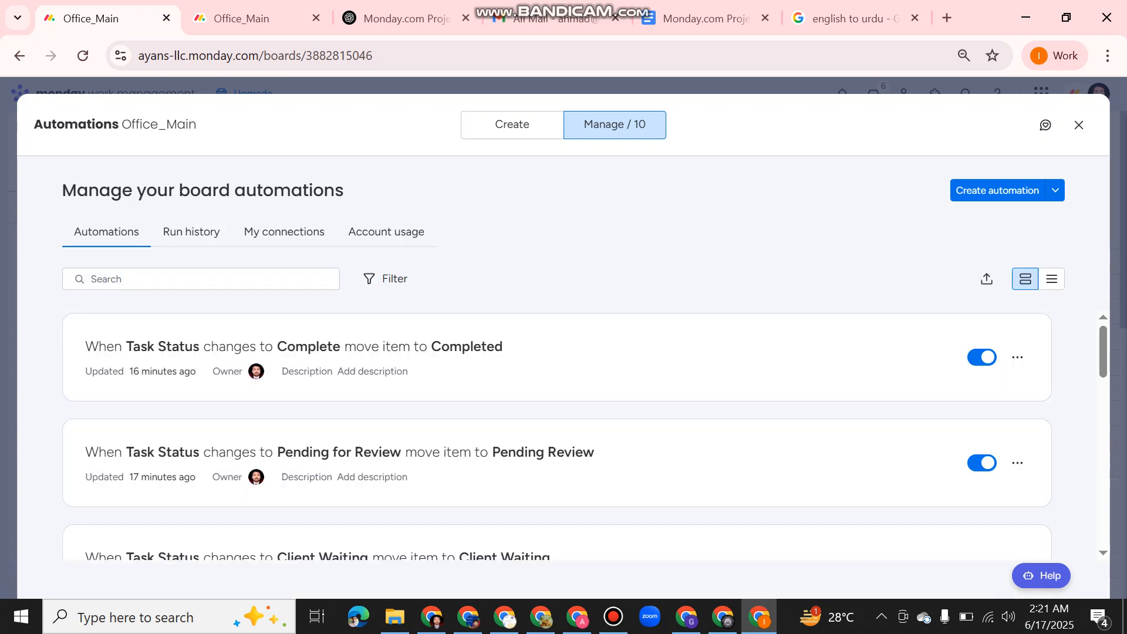
pyautogui.click(1079, 124)
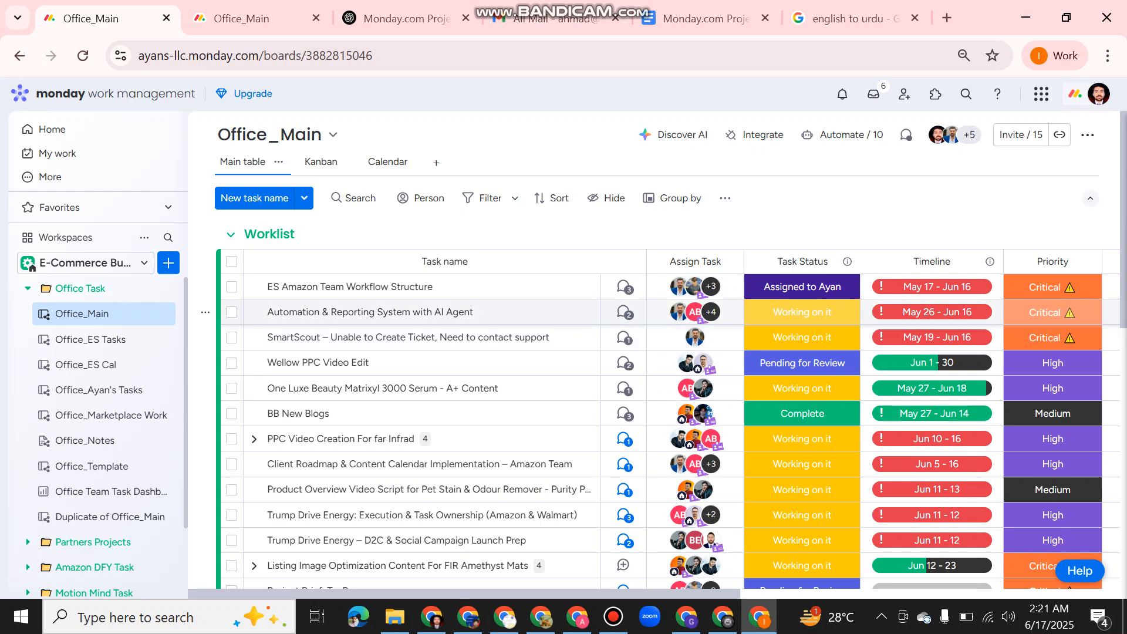
# Add a new task at the end of the Worklist group, using a person's full name as the task name.
pyautogui.scroll(-4, 669, 419)
pyautogui.scroll(-1, 669, 339)
pyautogui.click(306, 370)
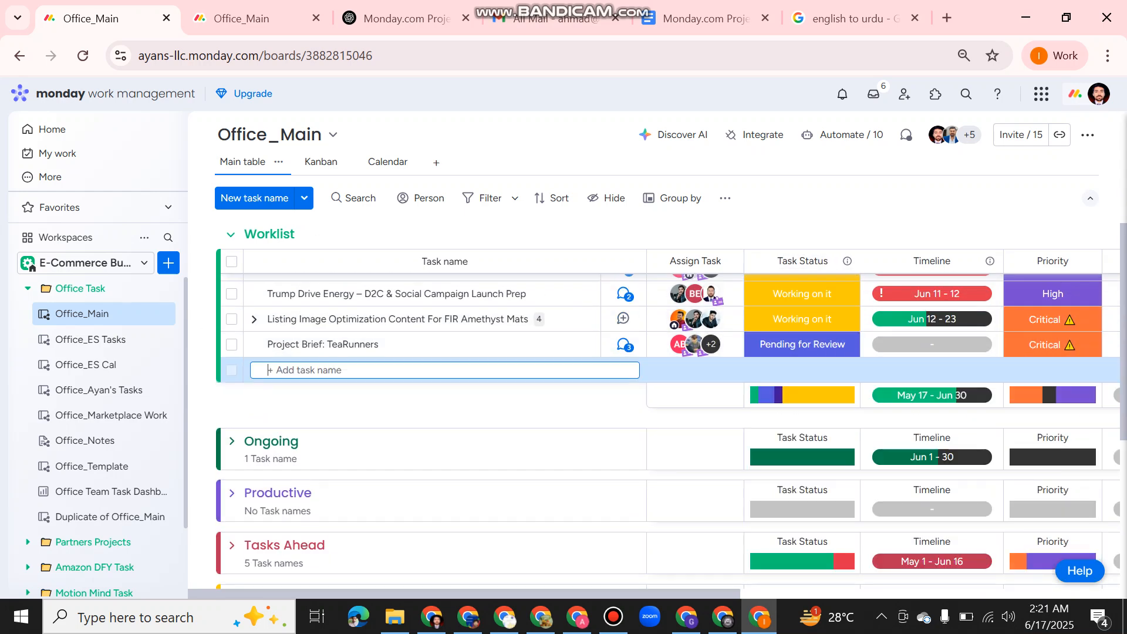
pyautogui.press('Return')
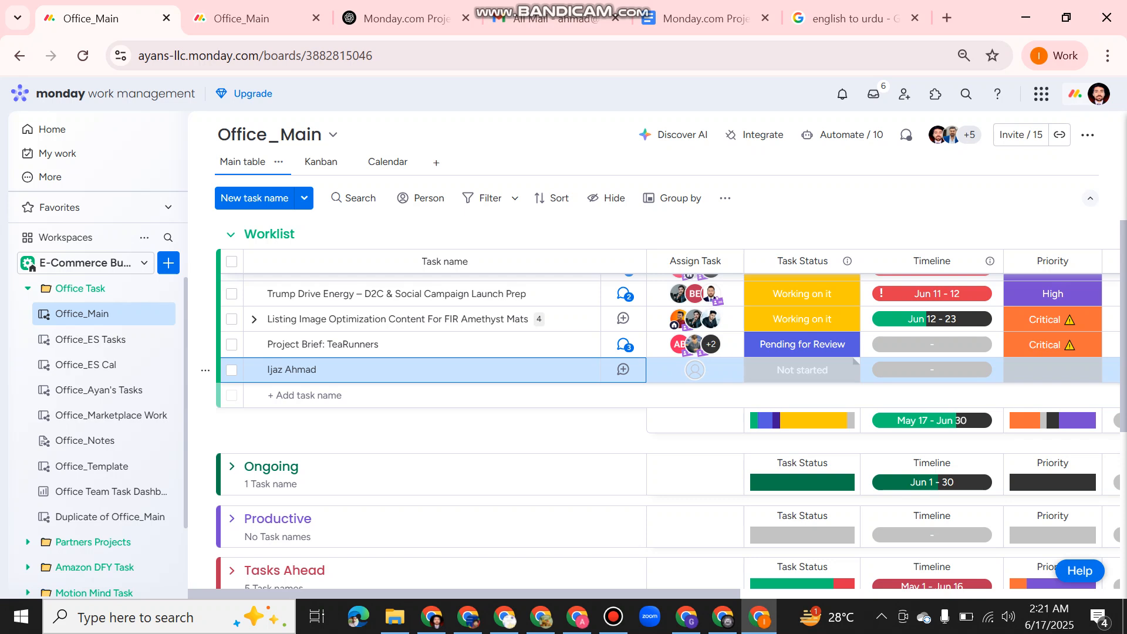
# Set the new task's status to Ongoing and check for the task in the Ongoing group.
pyautogui.click(802, 370)
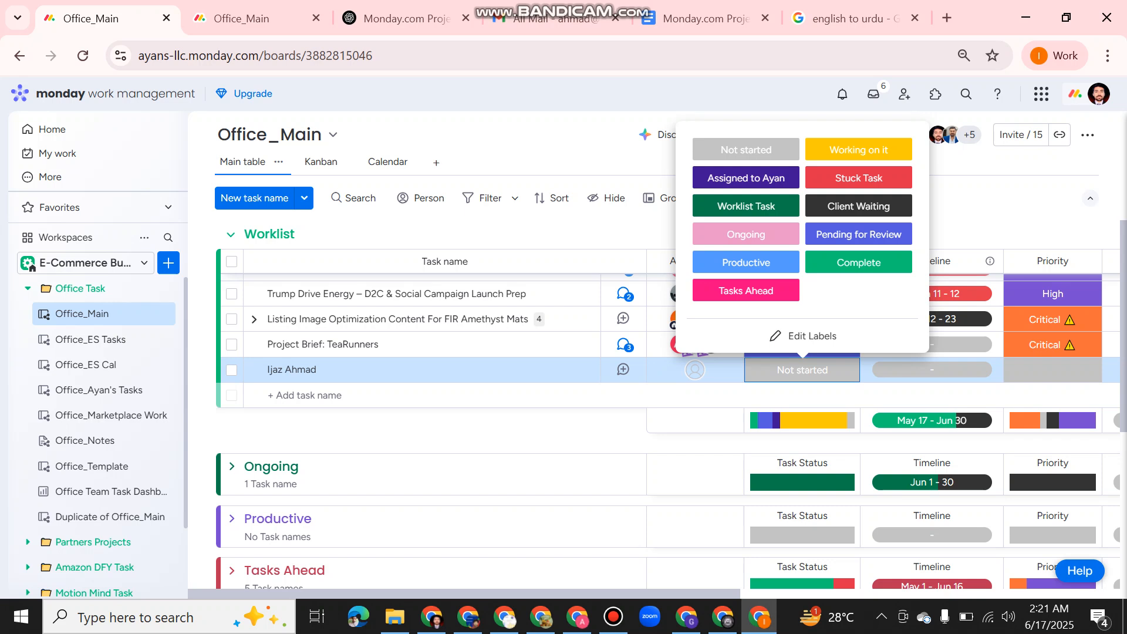
pyautogui.click(746, 234)
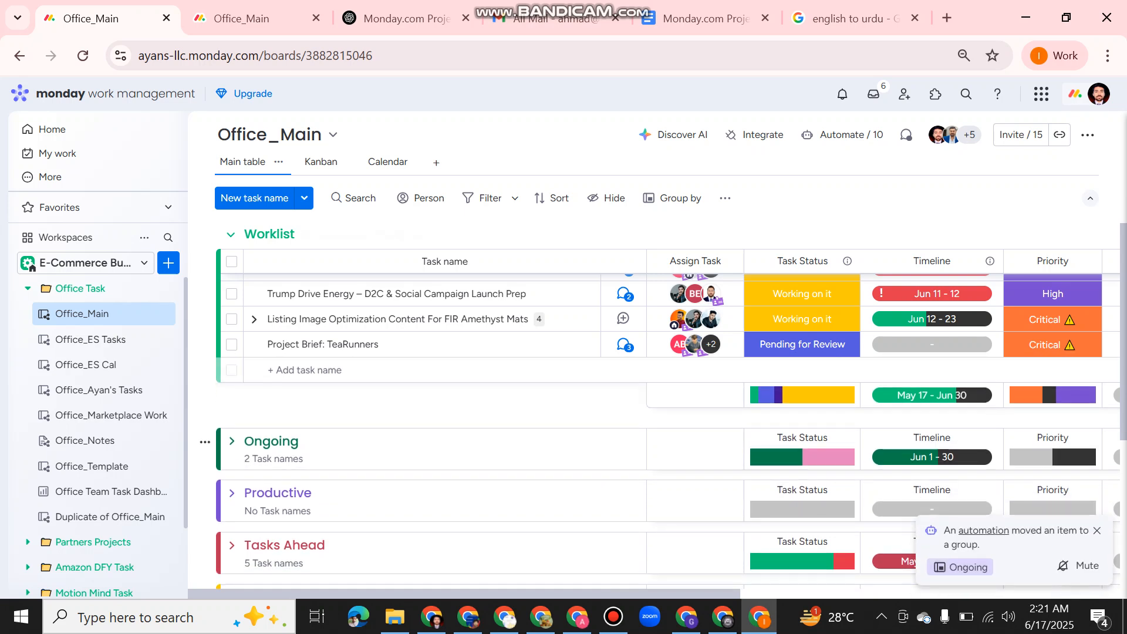
pyautogui.click(802, 344)
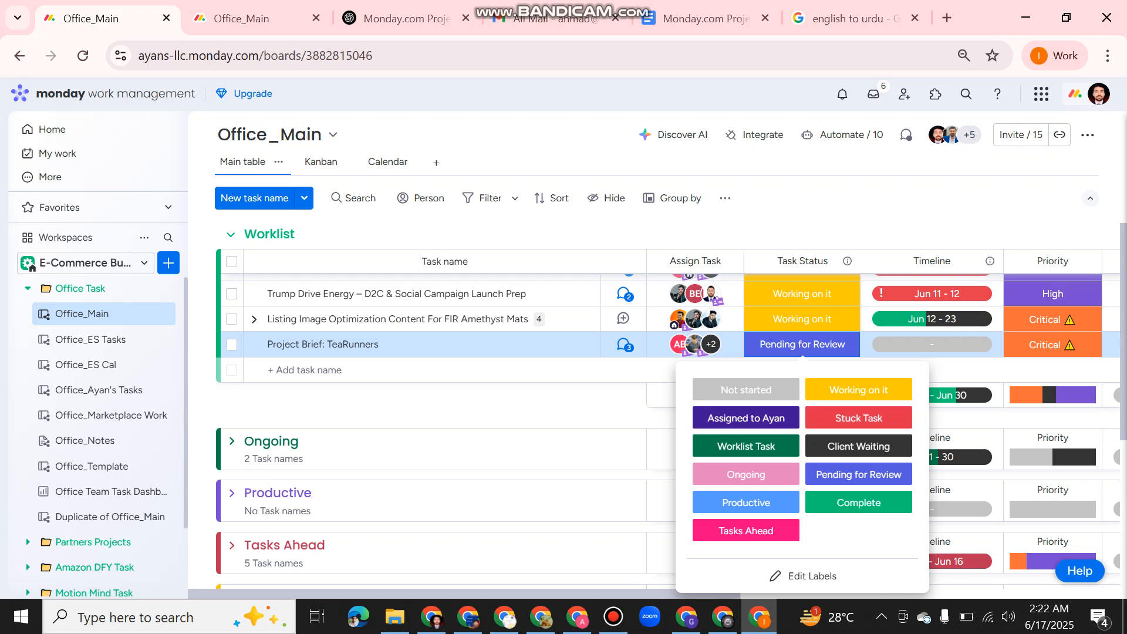
pyautogui.press('Escape')
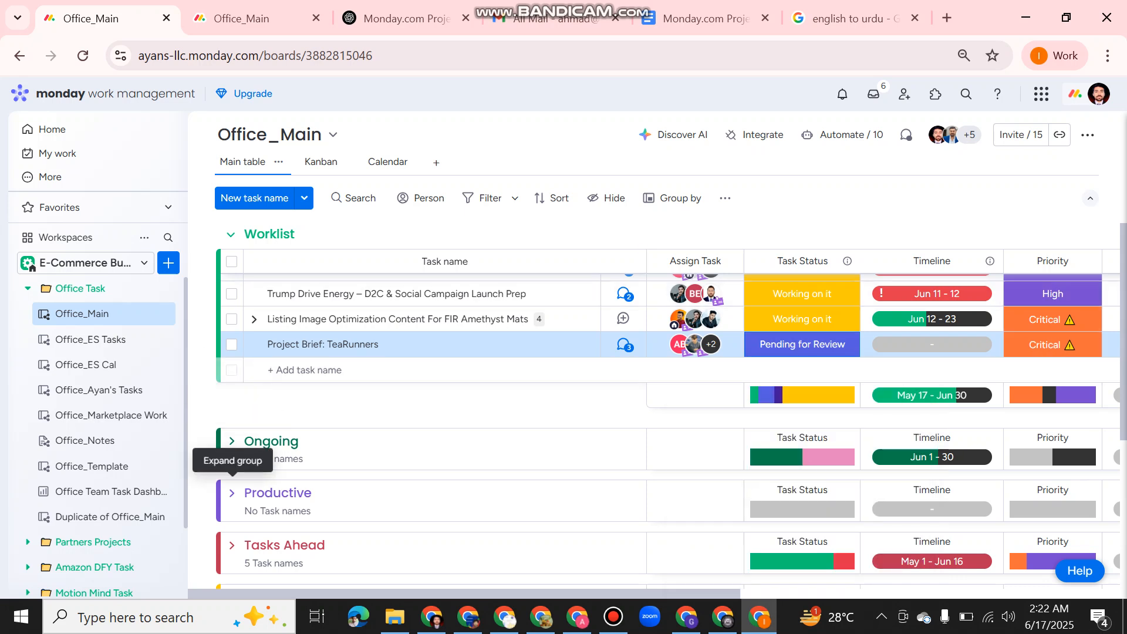
pyautogui.click(232, 440)
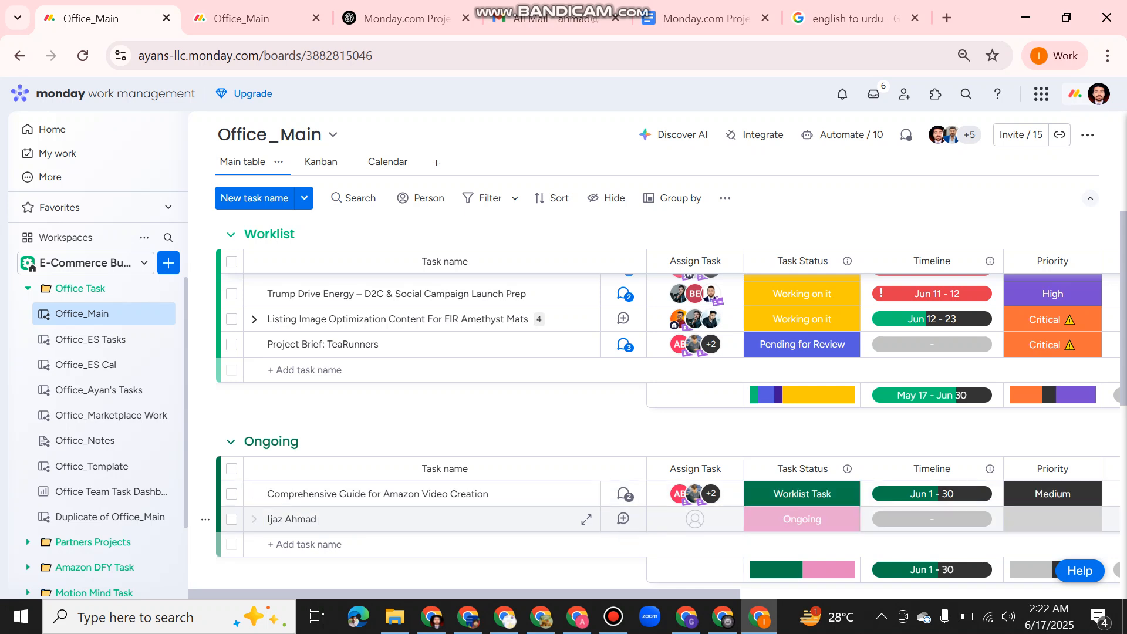
pyautogui.click(230, 442)
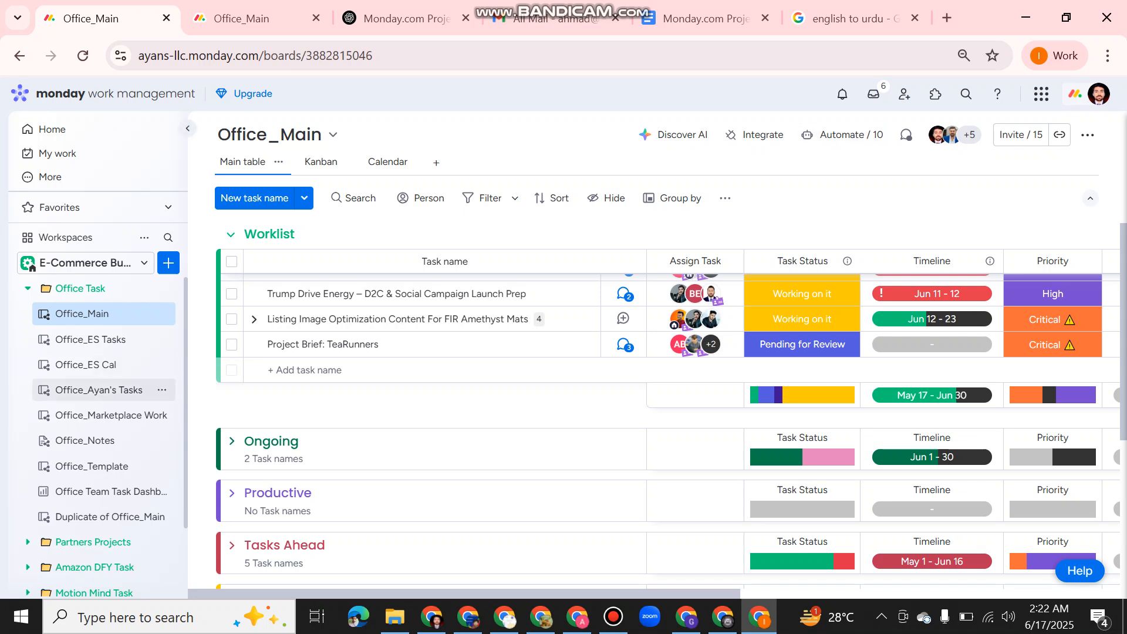
# Examine the Task Status, Task View, Calendar and Task Workload widgets on the Office Team Task Dashboard, and return to the Office_Main board.
pyautogui.click(105, 492)
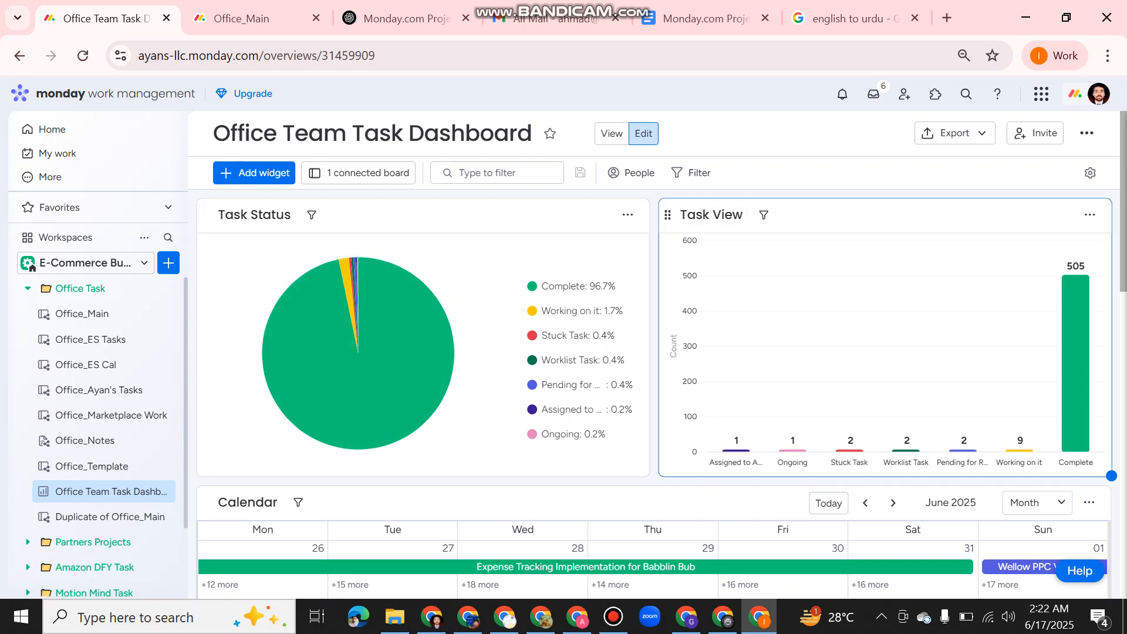
pyautogui.moveTo(792, 451)
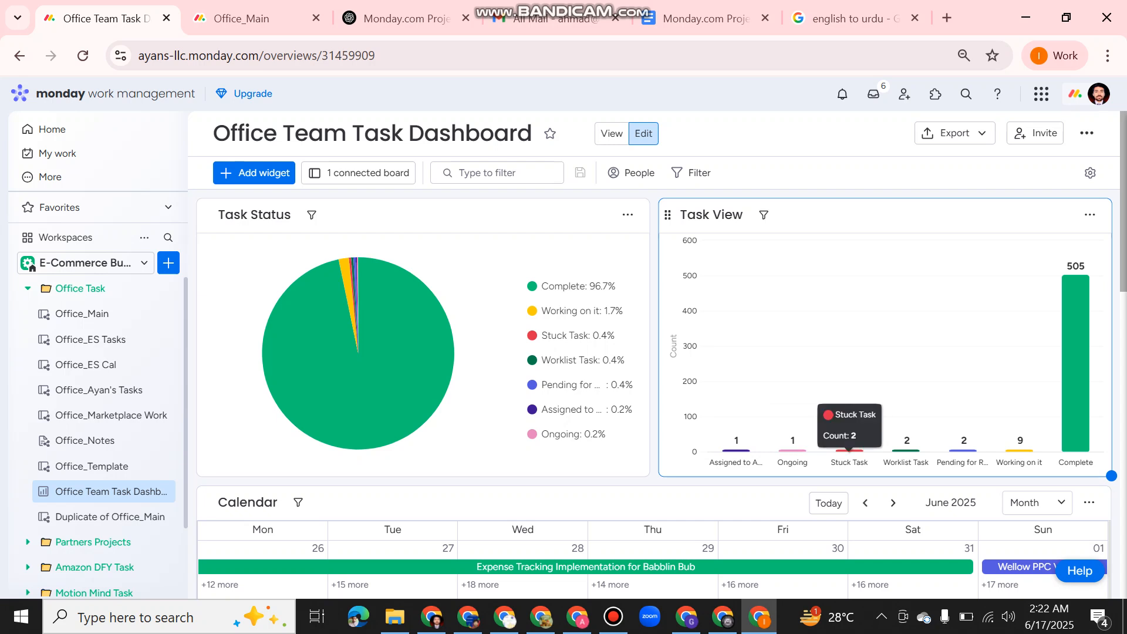
pyautogui.scroll(-3, 656, 364)
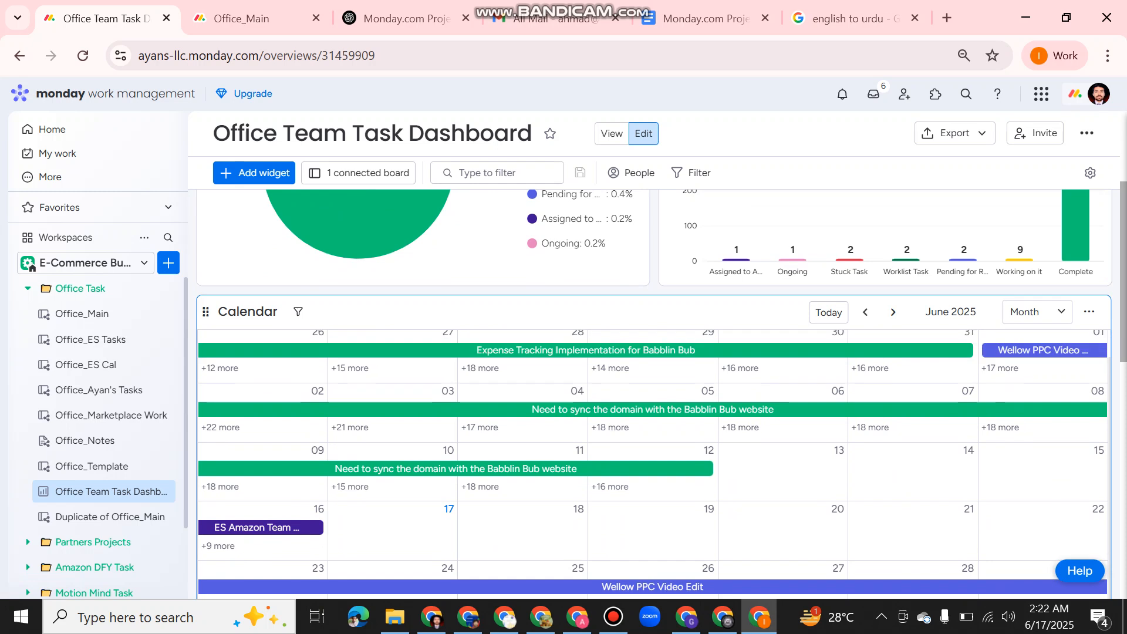
pyautogui.scroll(-3, 654, 393)
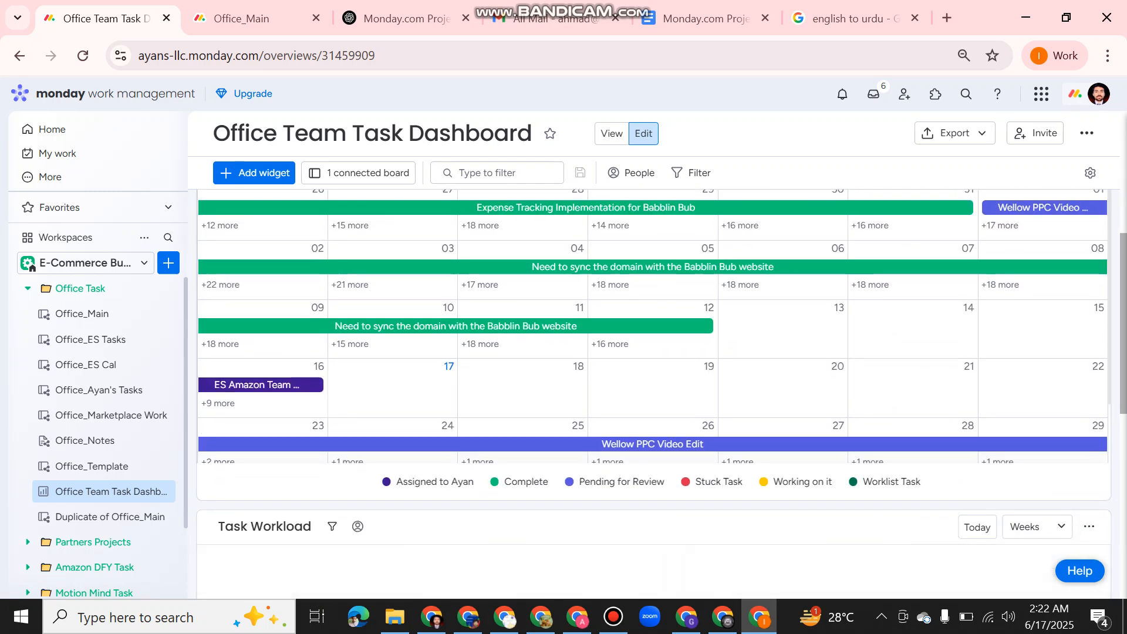
pyautogui.scroll(-2, 654, 393)
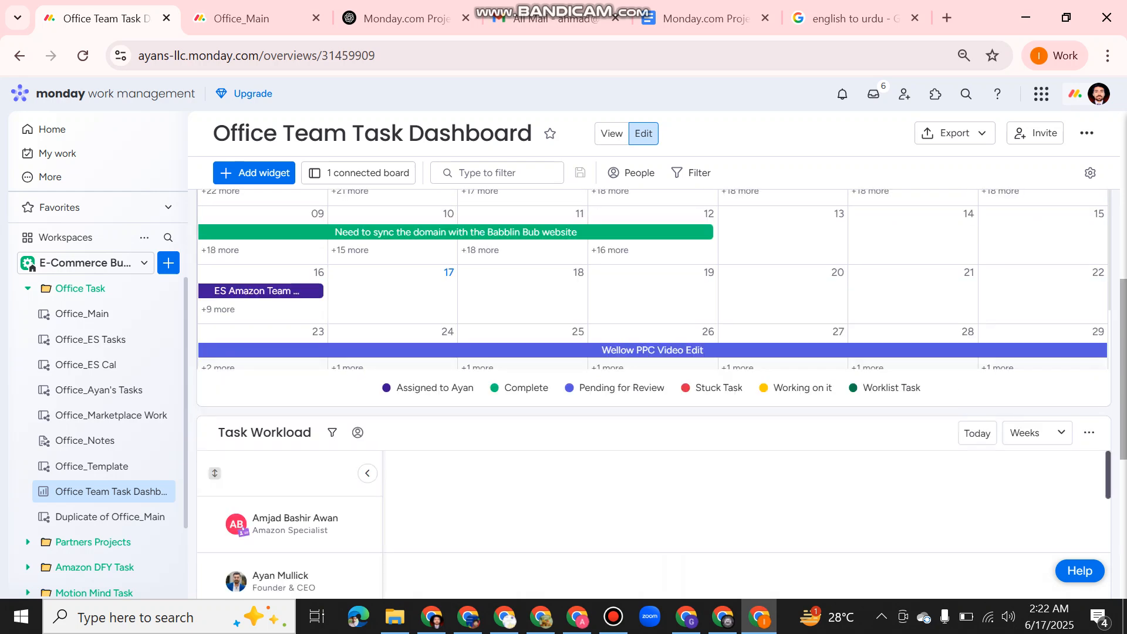
pyautogui.scroll(-3, 654, 446)
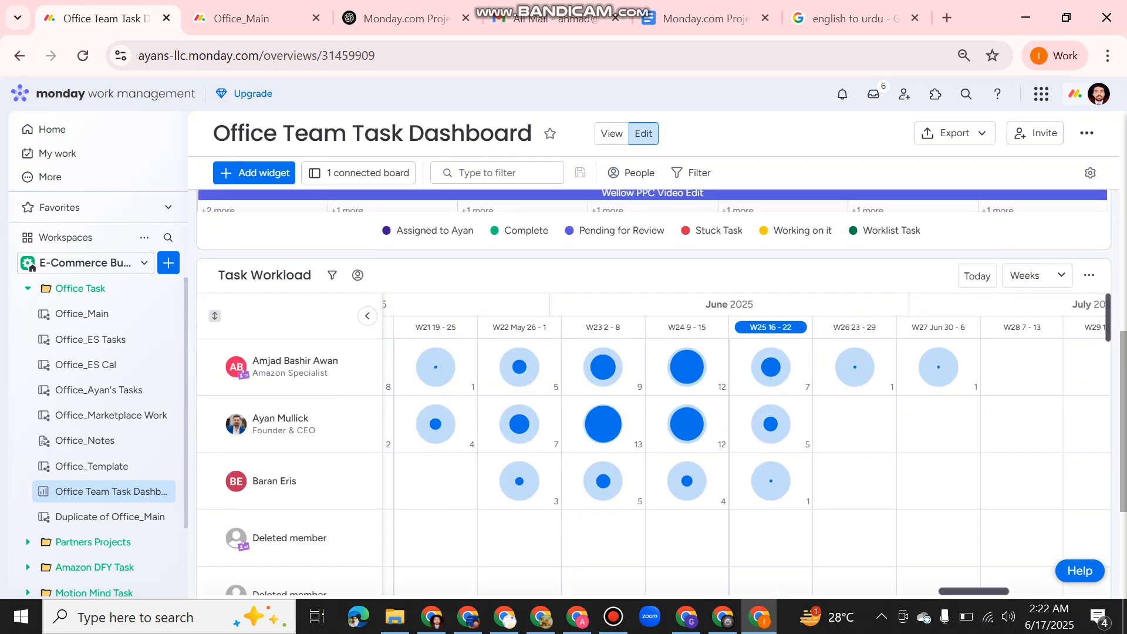
pyautogui.moveTo(687, 387)
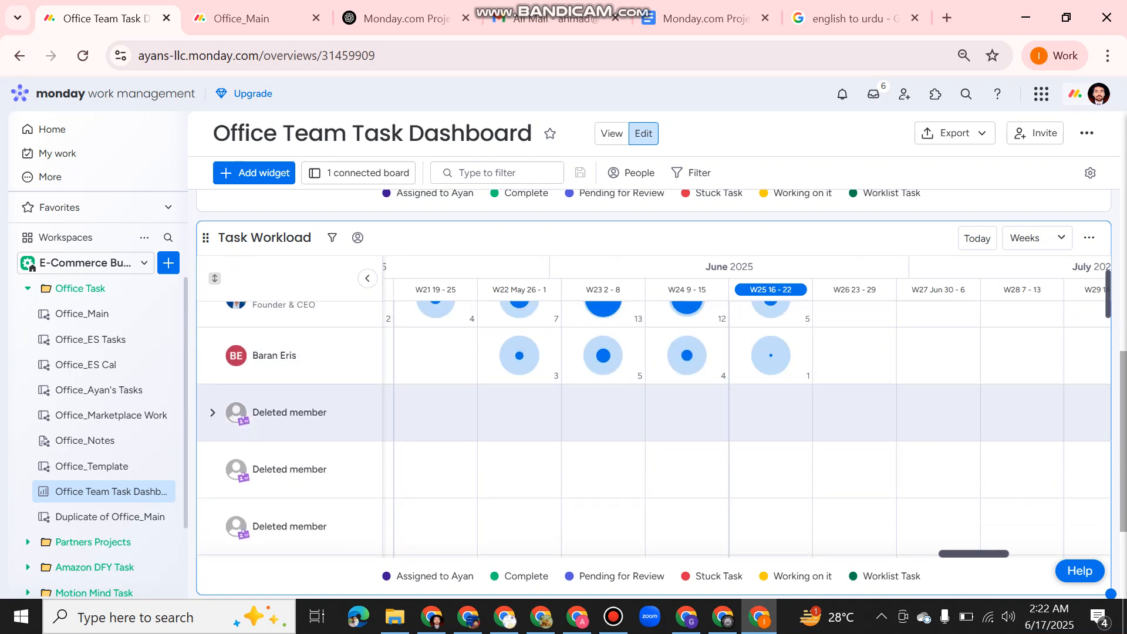
pyautogui.scroll(10, 653, 393)
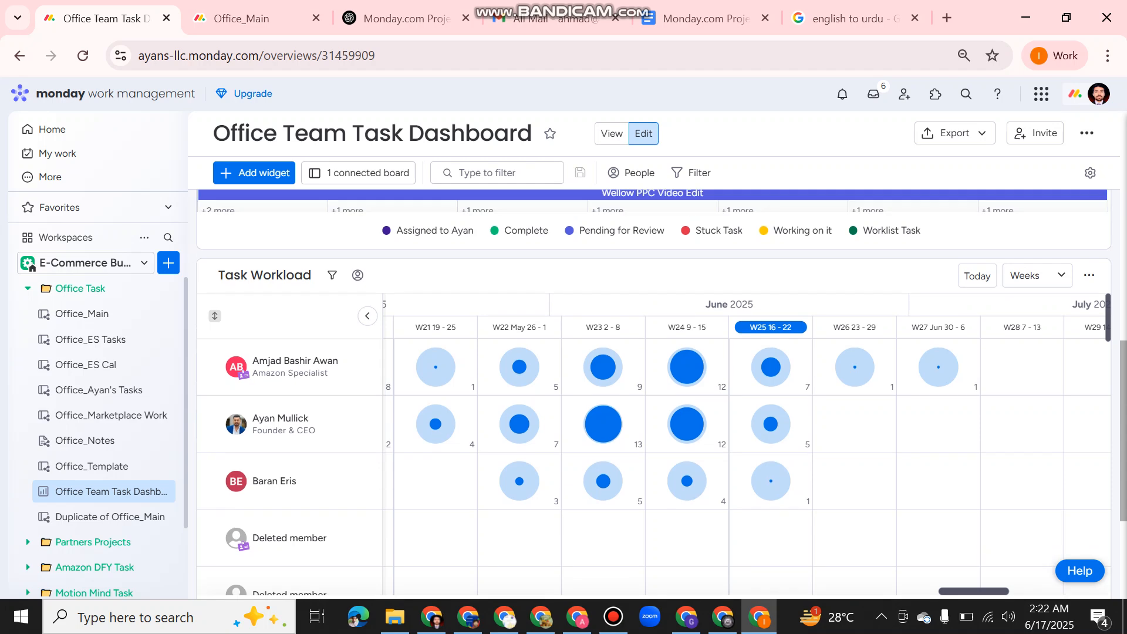
pyautogui.scroll(2, 653, 393)
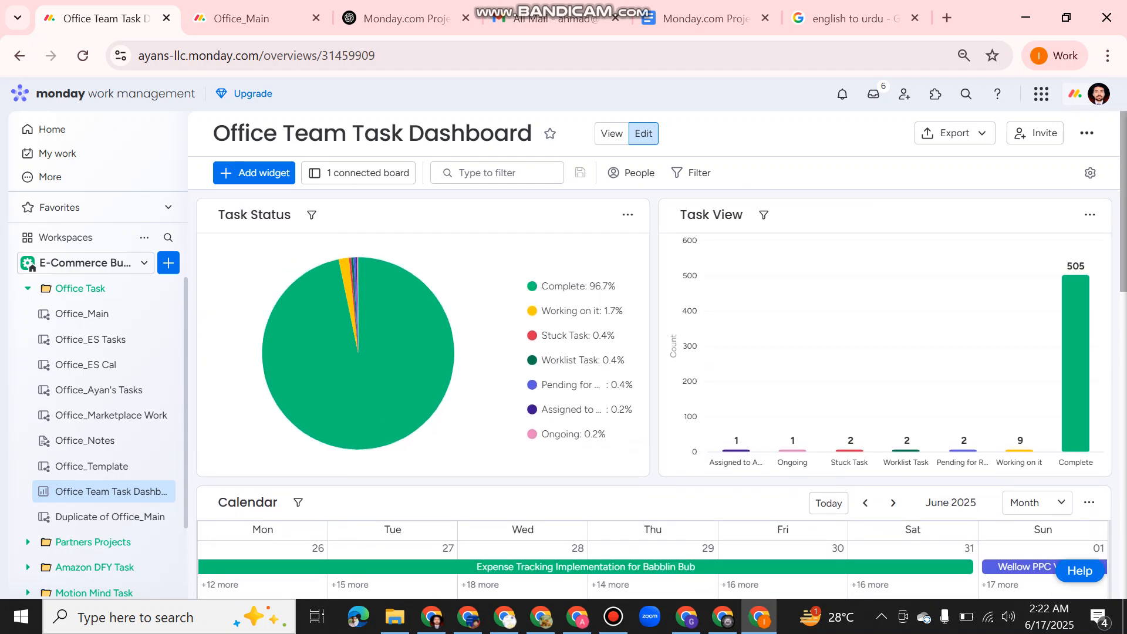
pyautogui.click(82, 313)
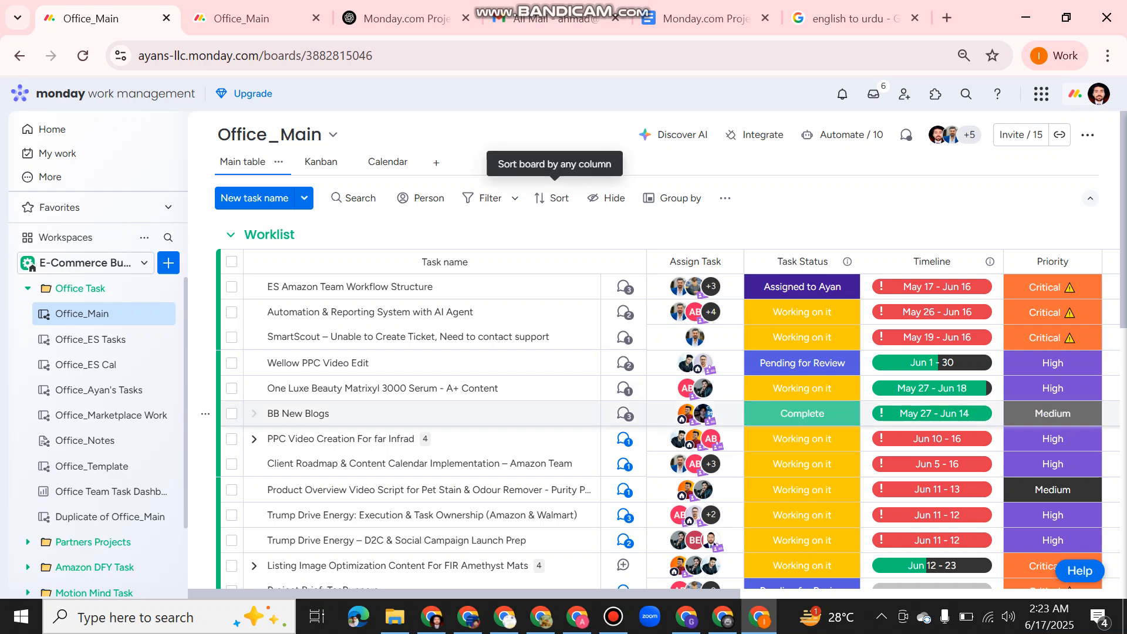
pyautogui.click(613, 617)
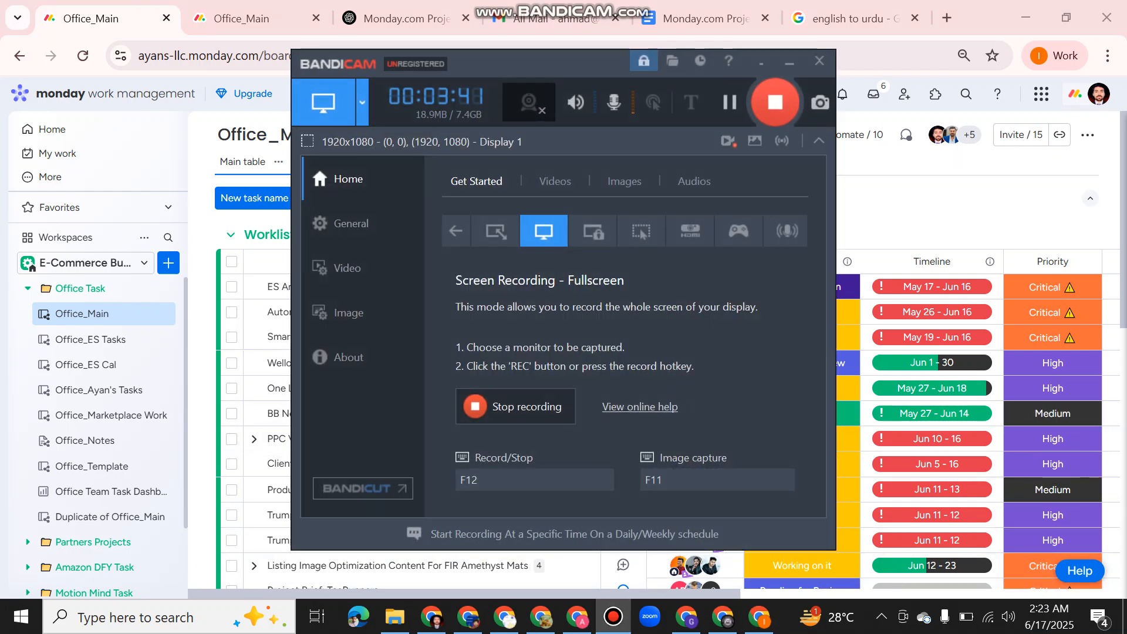